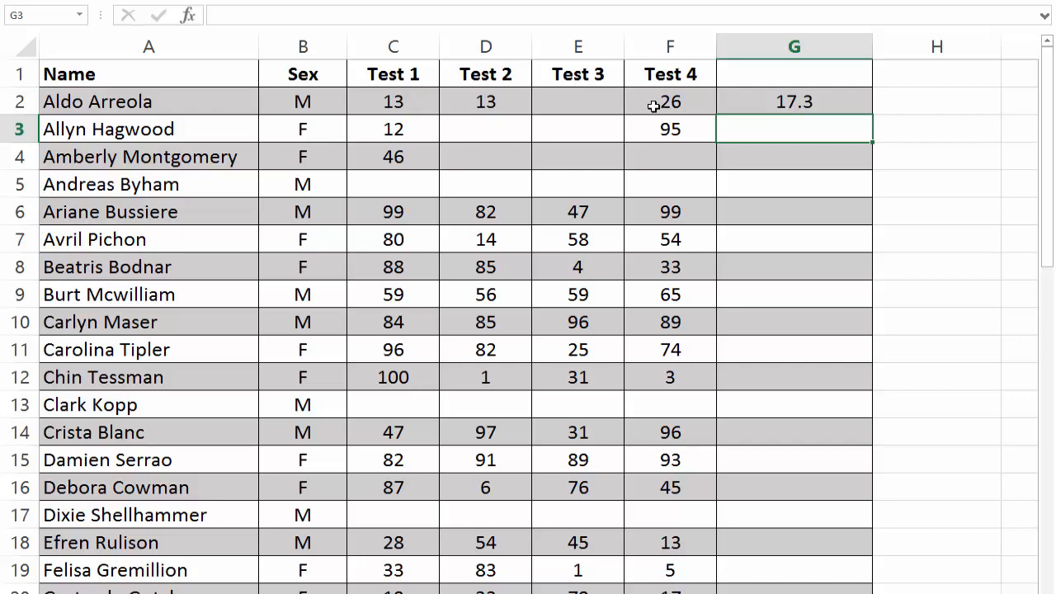
Step: Copy the AVERAGE formula in G2 down through G5
left_click(782, 103)
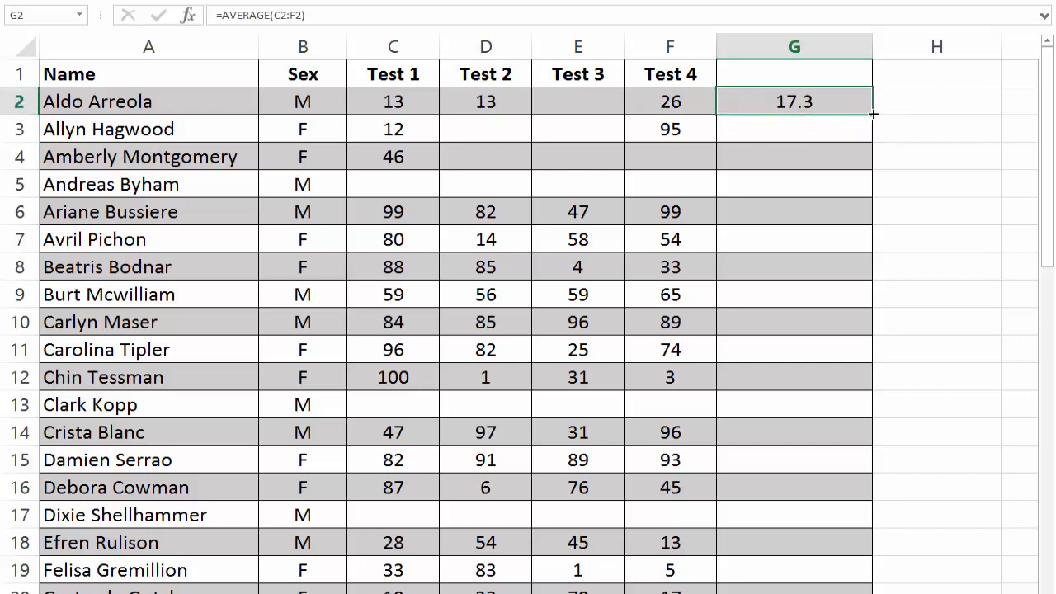
left_click_drag(871, 127, 832, 155)
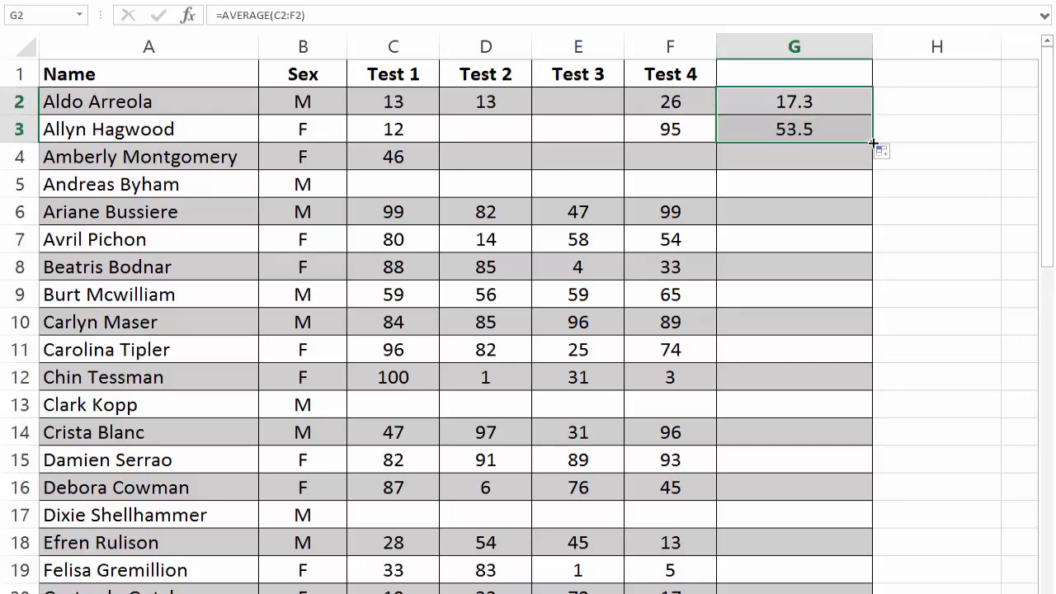
left_click_drag(872, 143, 808, 164)
left_click(796, 160)
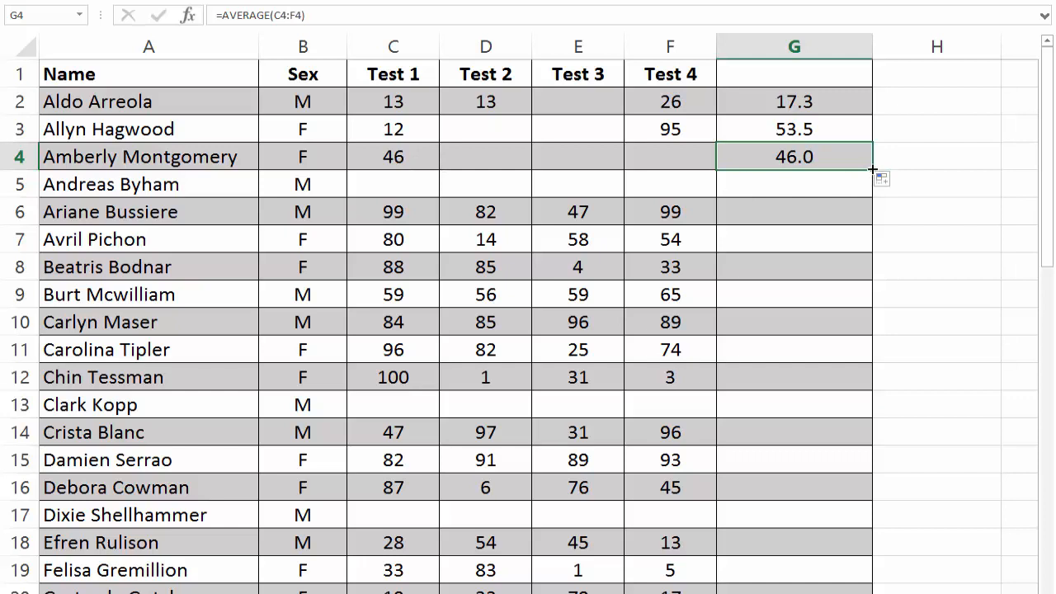
left_click_drag(872, 169, 870, 197)
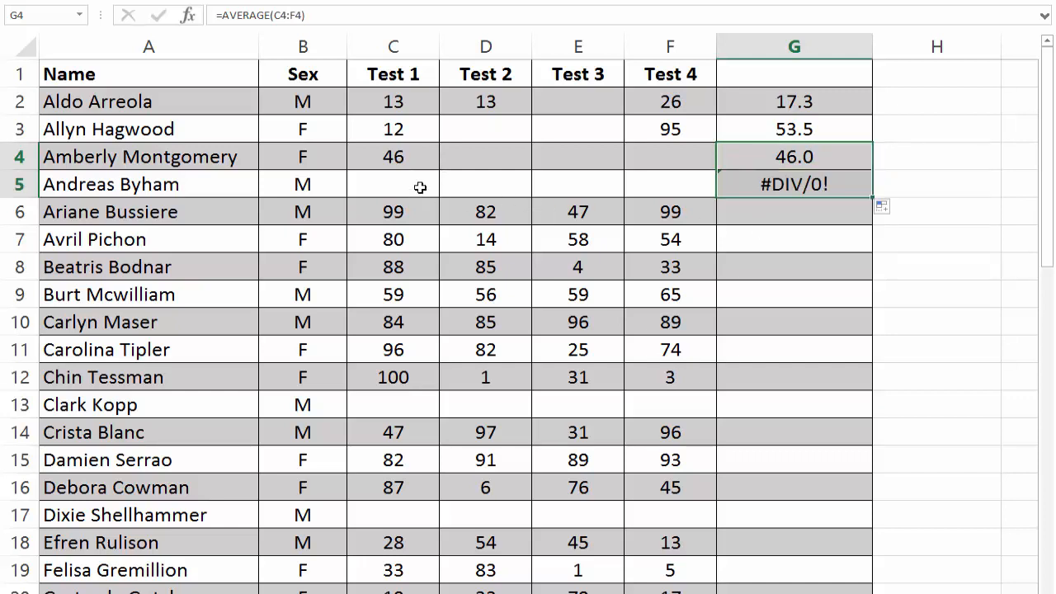
Step: Check the empty test cells C5:F5, and fill the AVERAGE formula from G5 down the rest of column G
left_click_drag(391, 184, 634, 186)
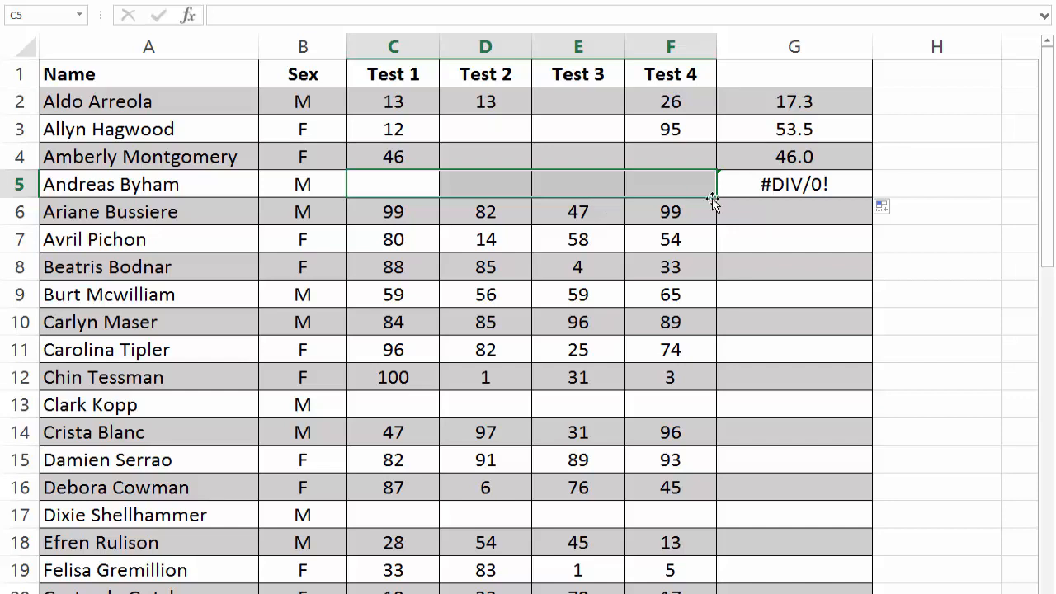
left_click(785, 198)
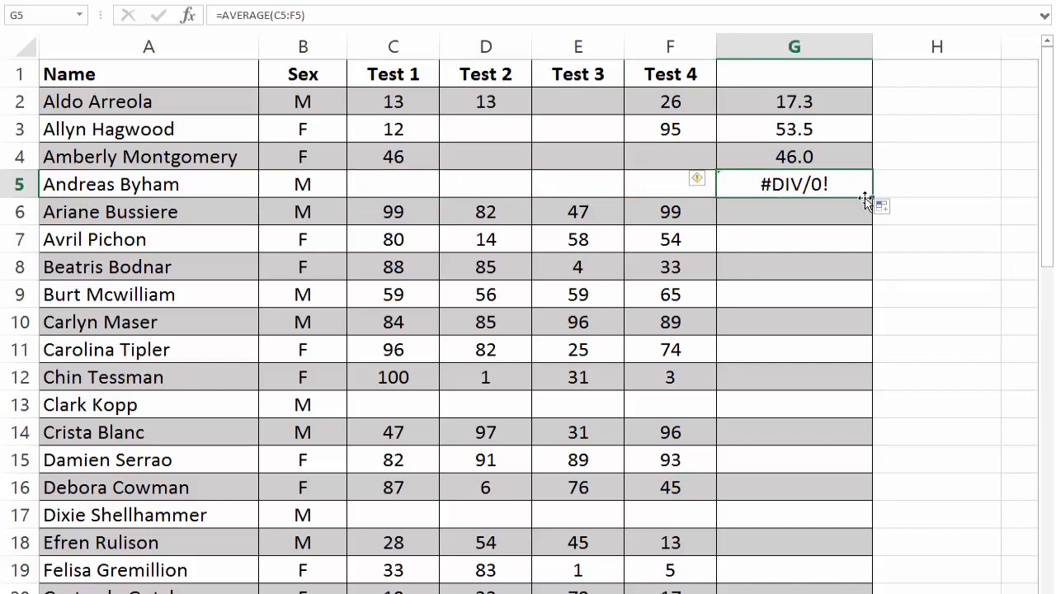
double_click(872, 198)
left_click(783, 221)
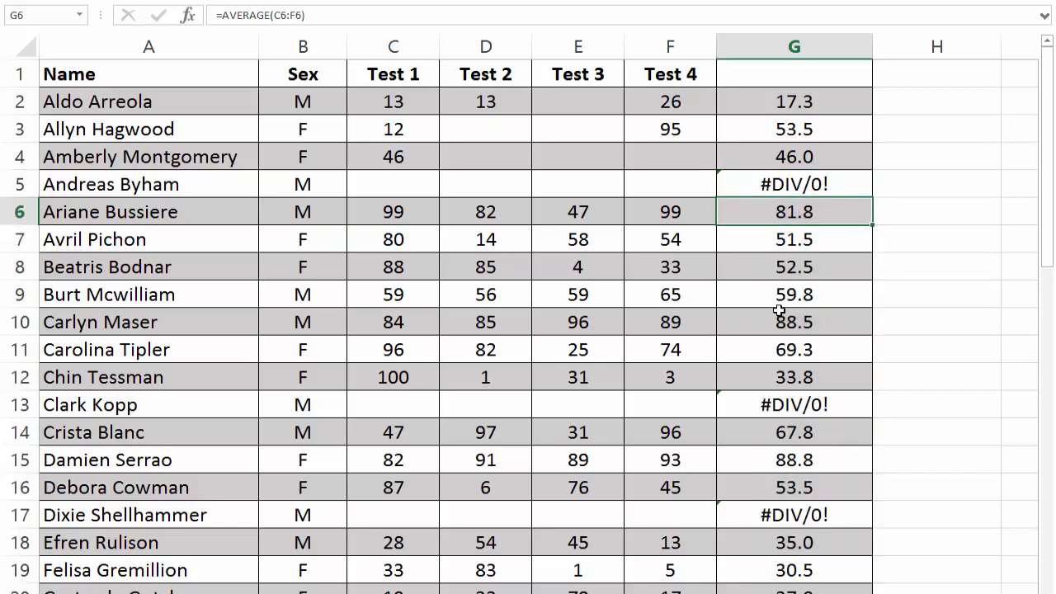
Step: Inspect the formula in G13, the blank test cells C13:F13 it averages, and the formula in G10
left_click(775, 404)
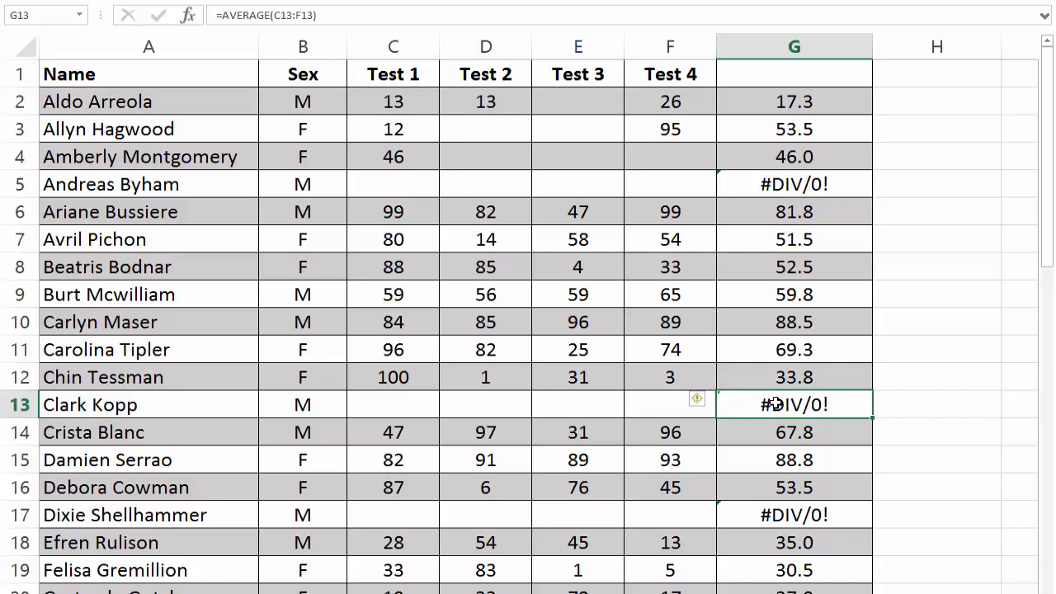
left_click_drag(401, 407, 650, 403)
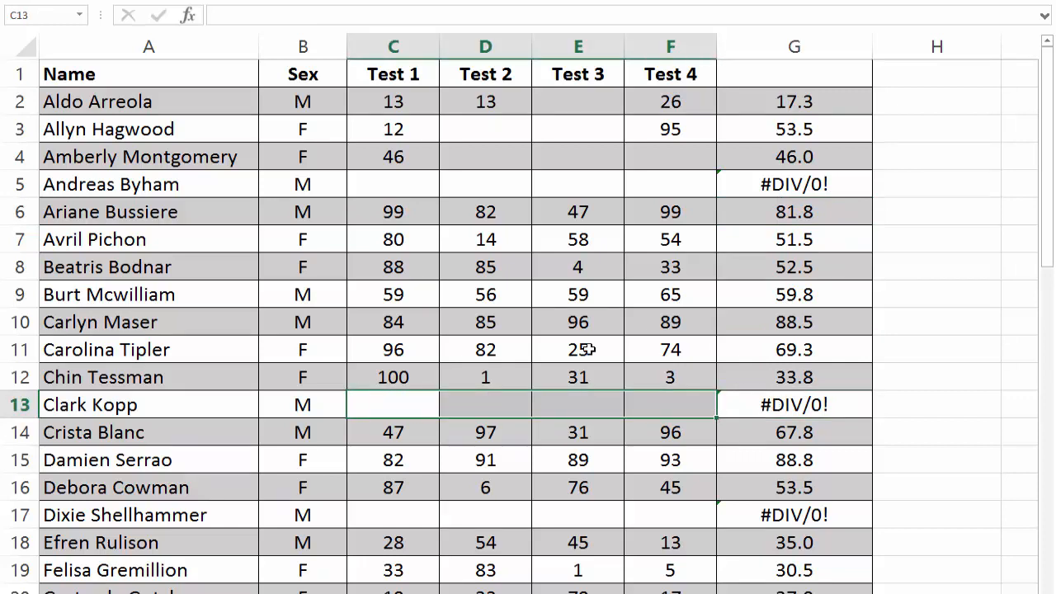
left_click(776, 328)
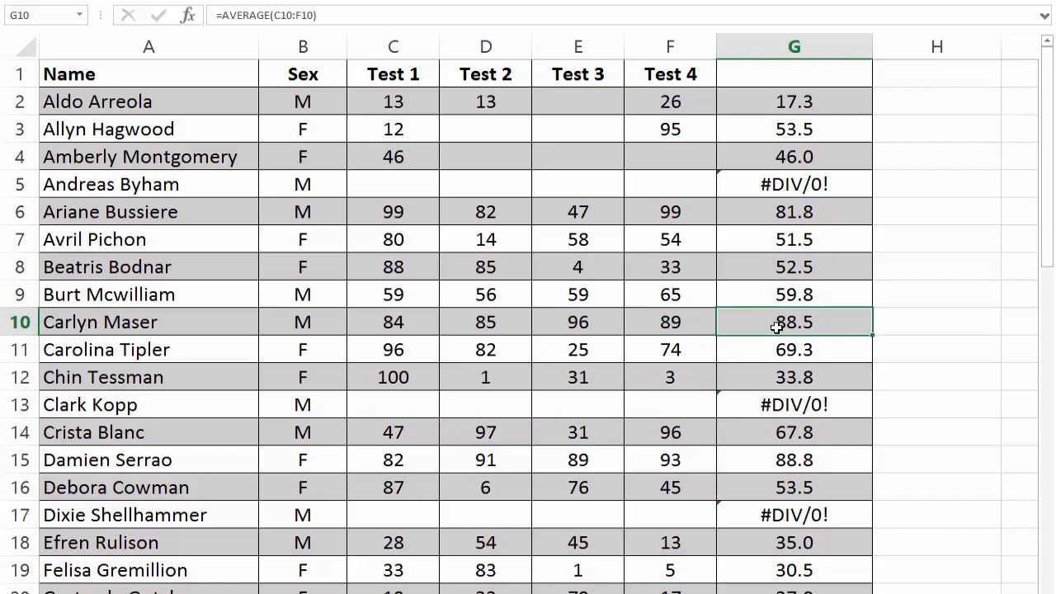
Step: Enter the header "Mean" in cell G1
left_click_drag(793, 48, 196, 61)
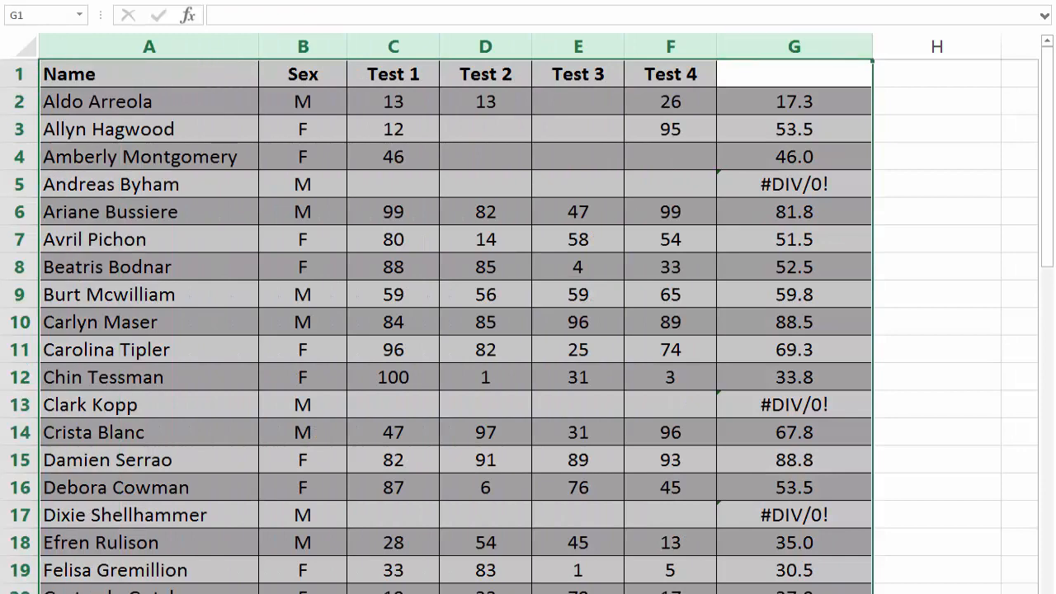
left_click(785, 77)
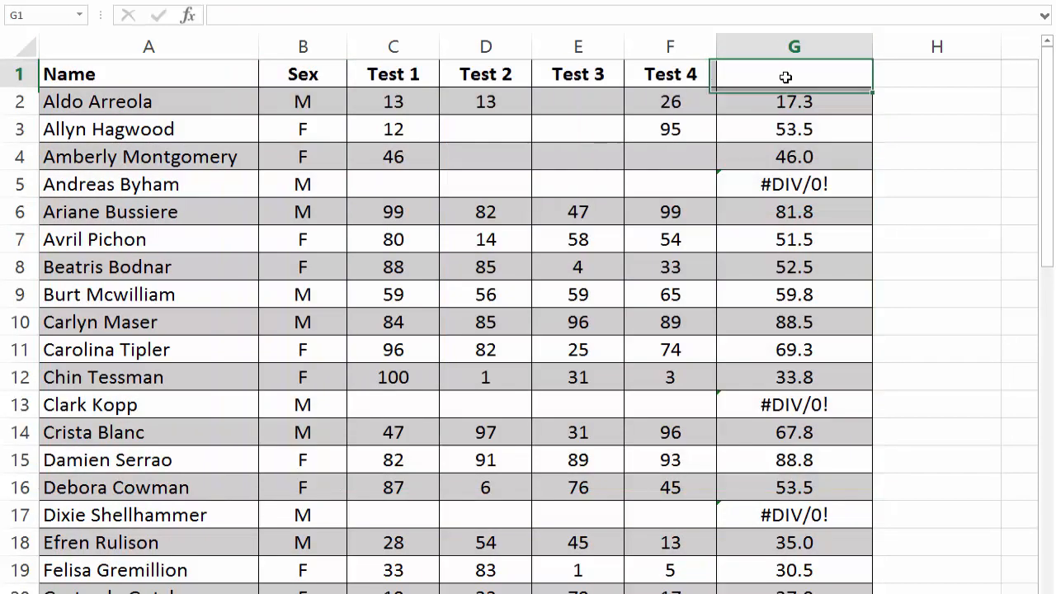
type("Mea")
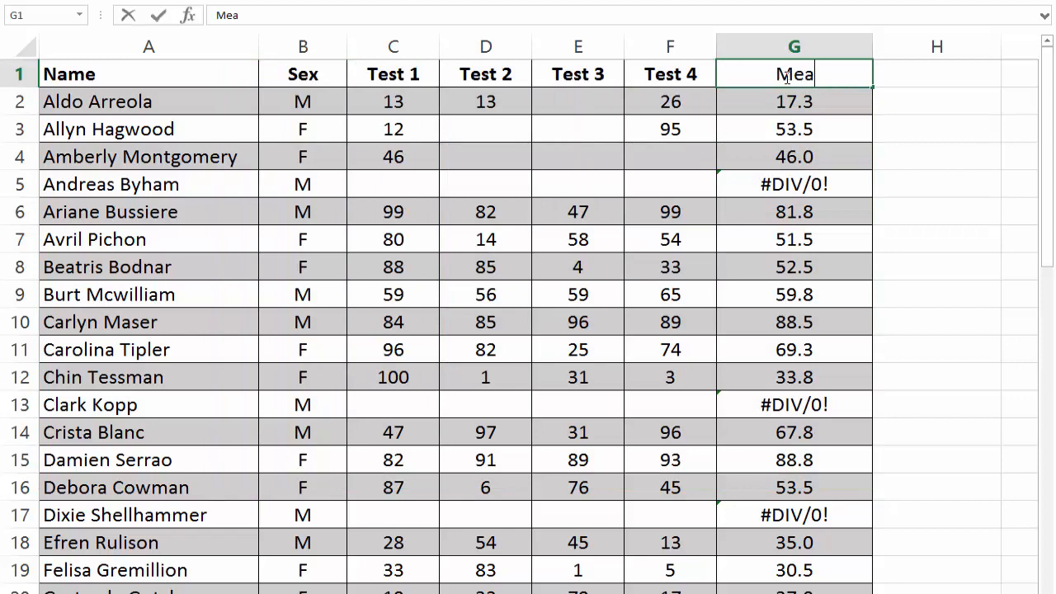
type("n")
left_click(759, 102)
Step: Sort the data in columns A to G by Mean, from largest to smallest
left_click_drag(791, 46, 74, 66)
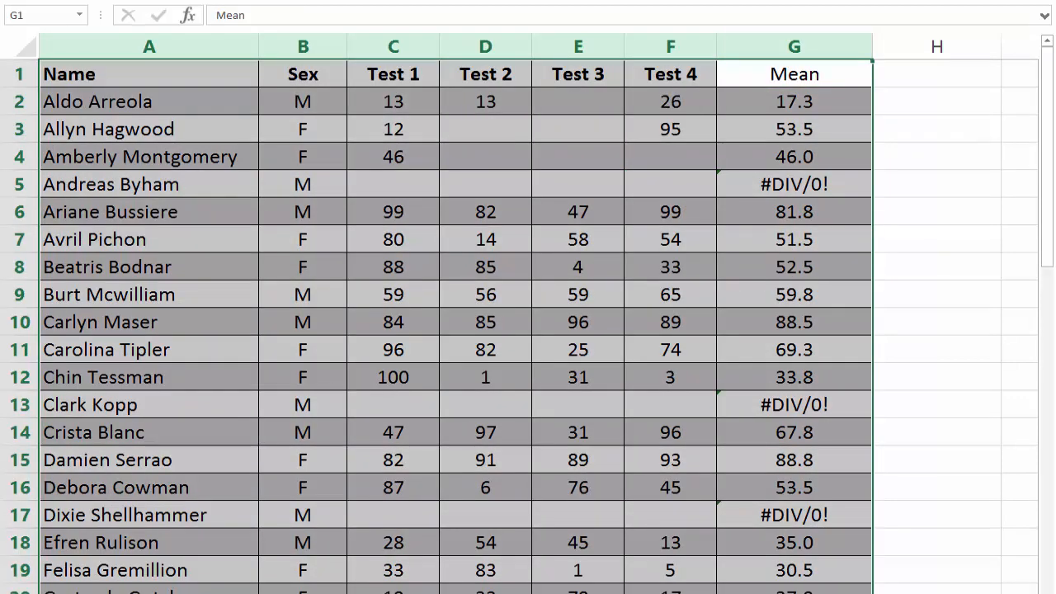
left_click(335, 2)
left_click(432, 259)
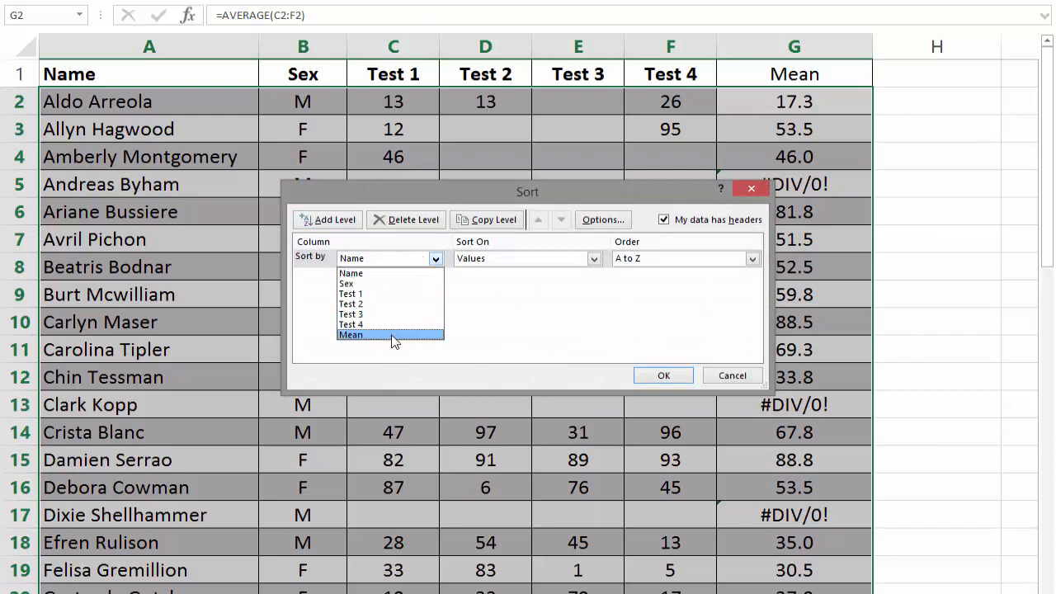
left_click(394, 335)
left_click(752, 258)
left_click(676, 281)
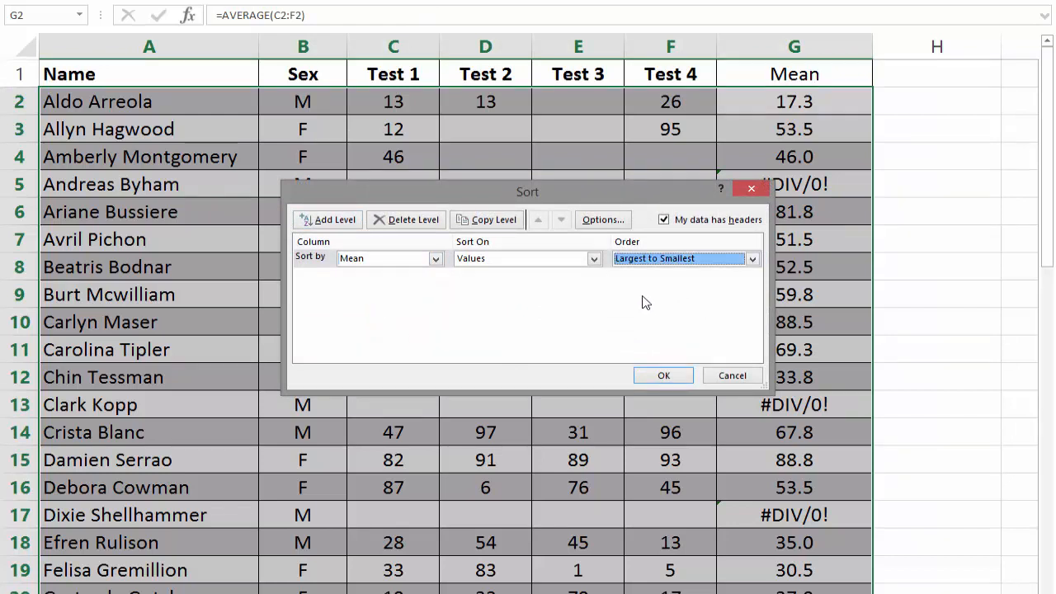
left_click(663, 375)
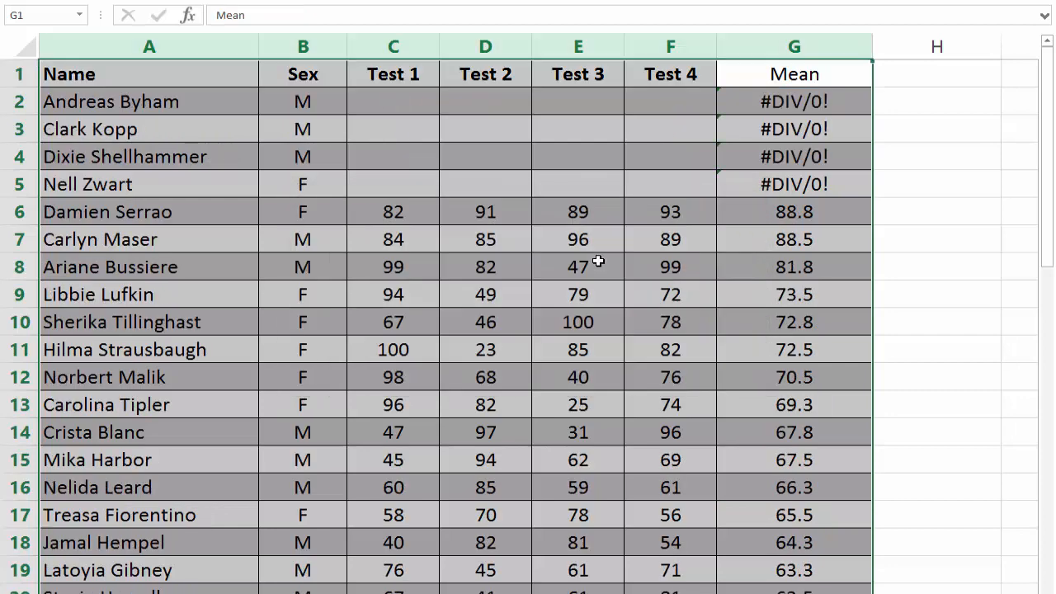
Step: Examine the blank test scores in C2:F5 and the Mean values alongside and below them
left_click(672, 241)
left_click_drag(394, 102, 661, 179)
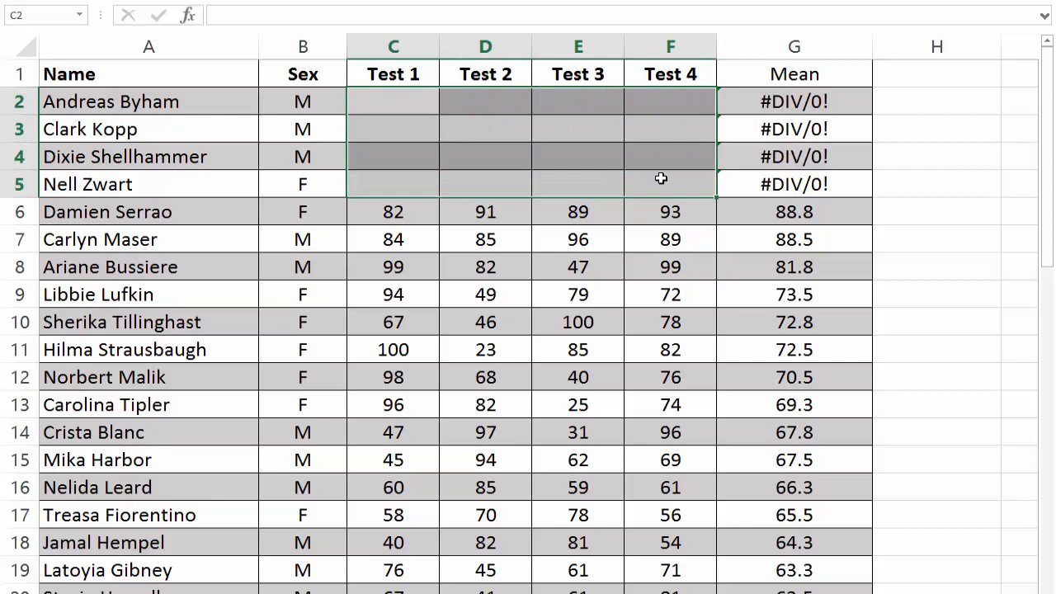
left_click(655, 223)
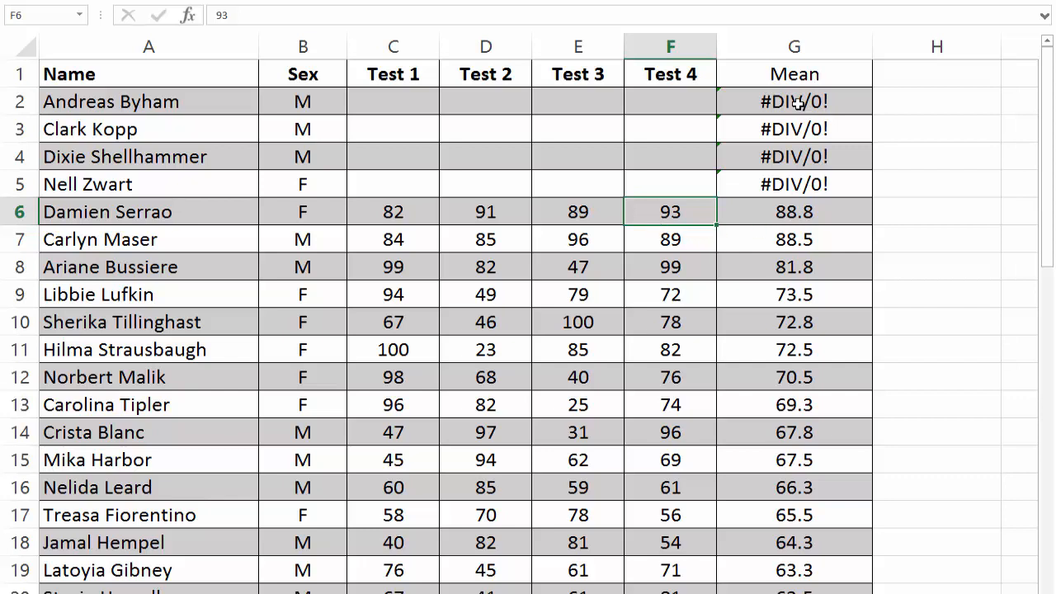
left_click_drag(797, 104, 754, 288)
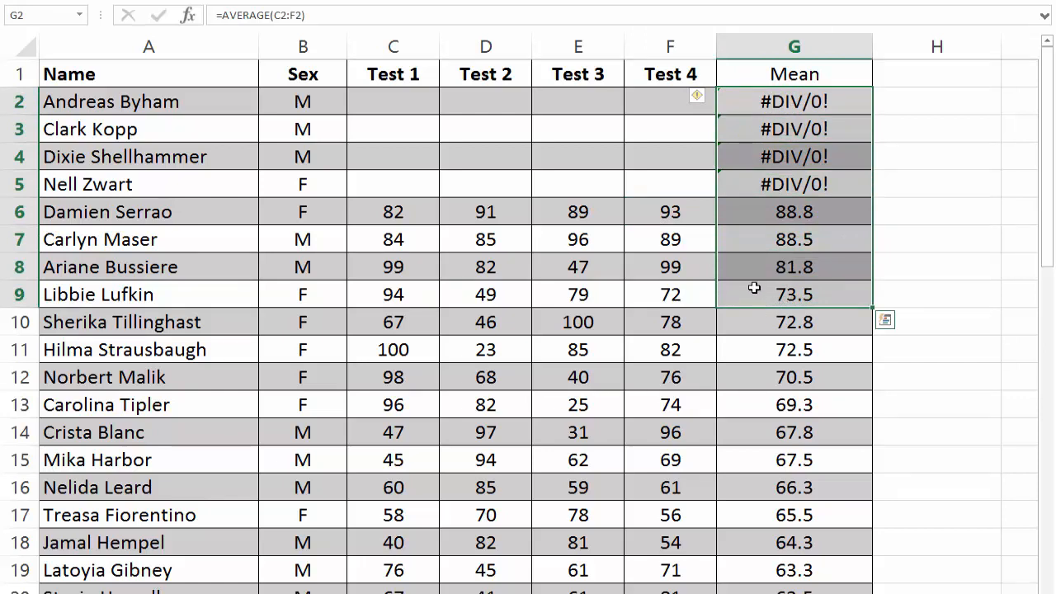
Step: Undo the sort by Mean
left_click(681, 175)
key("ctrl+z")
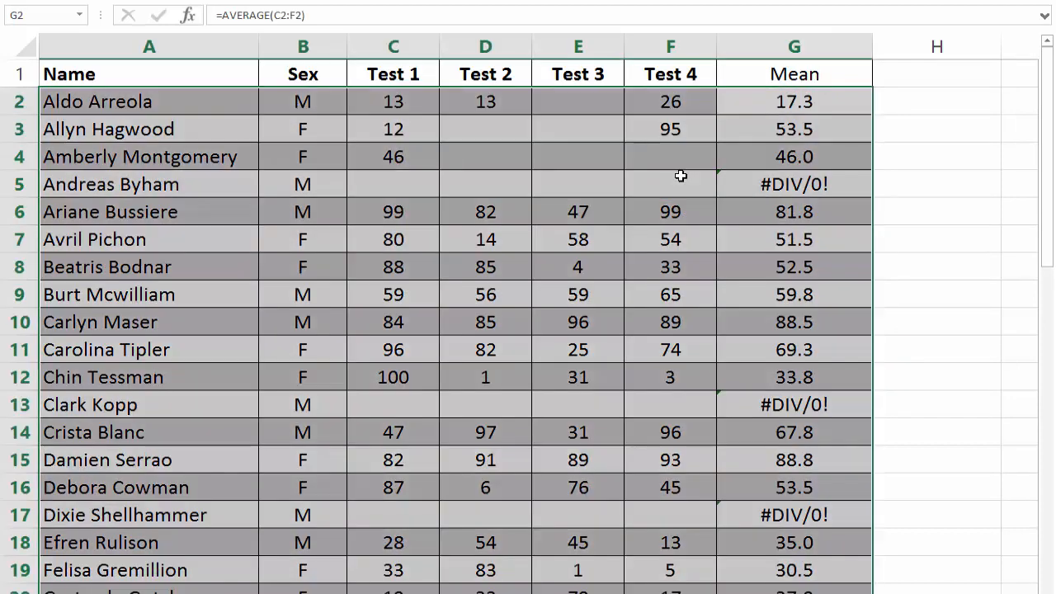
left_click(651, 176)
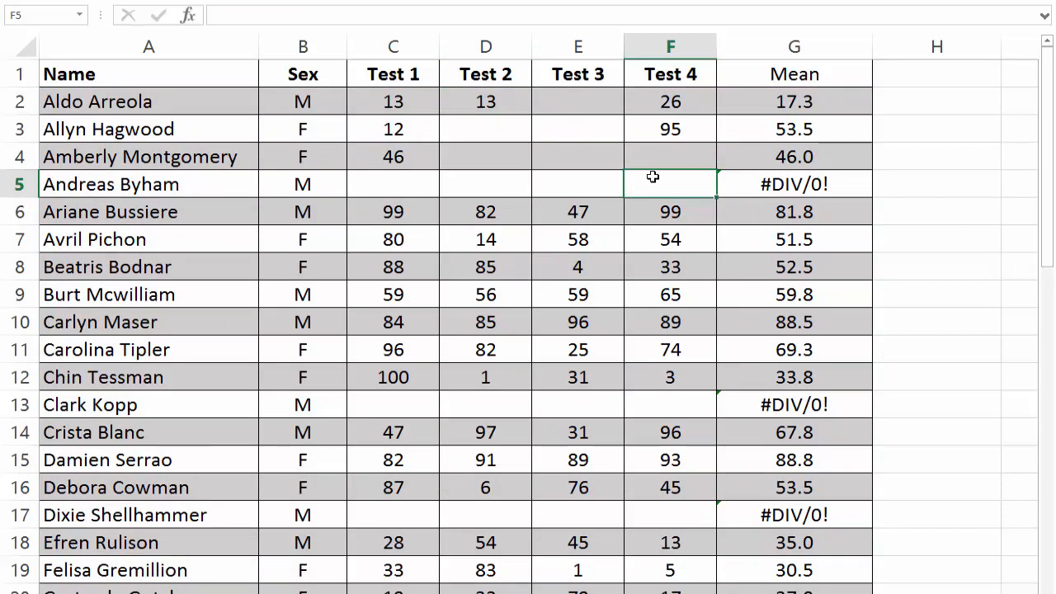
Step: Wrap the average in G2 in an error check that returns 0: =IFERROR(AVERAGE(C2:F2),0)
left_click(779, 105)
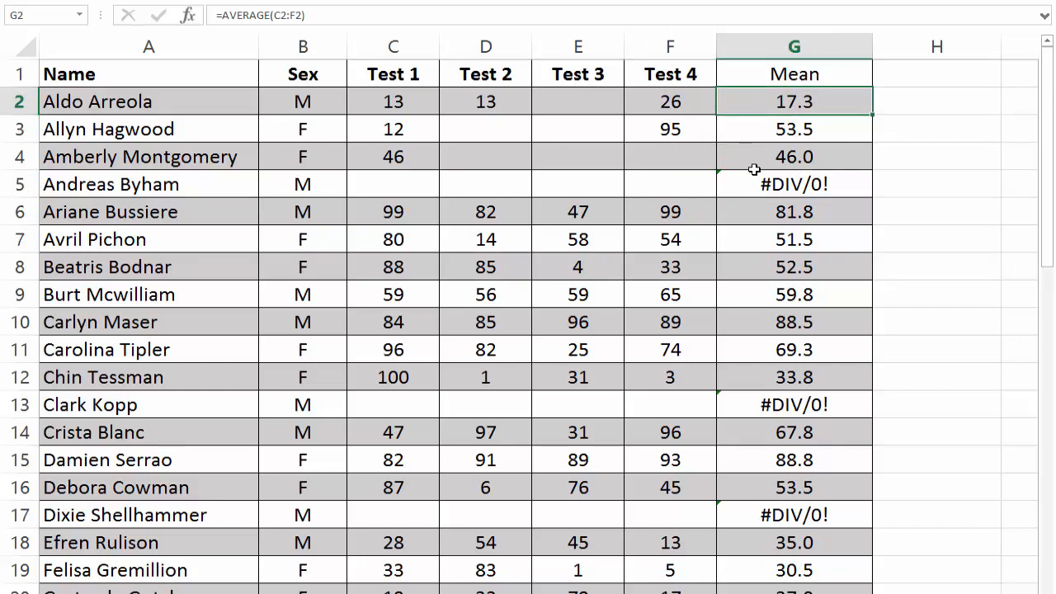
left_click(221, 15)
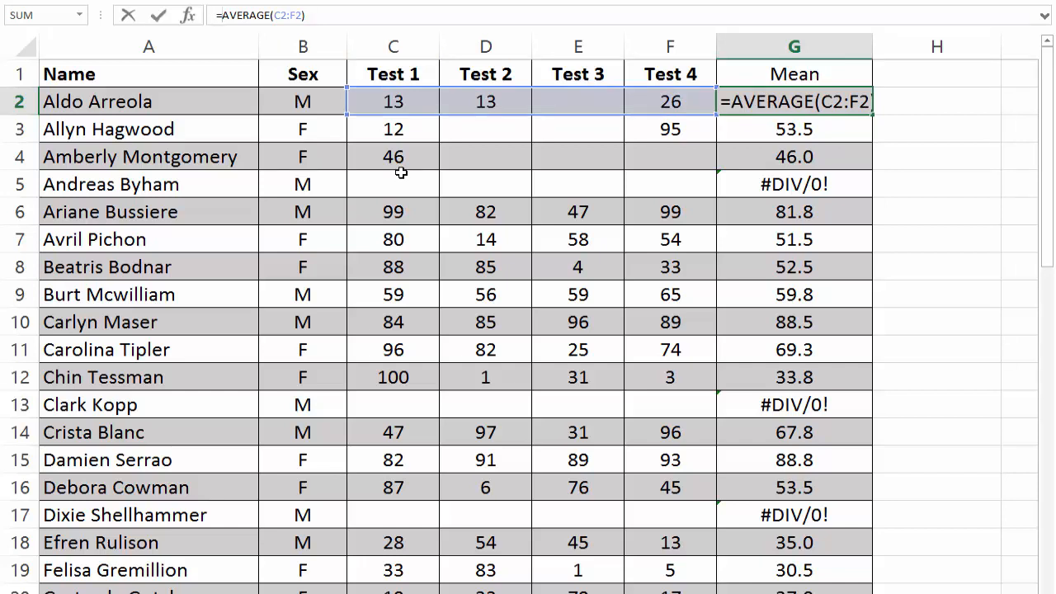
type("IF")
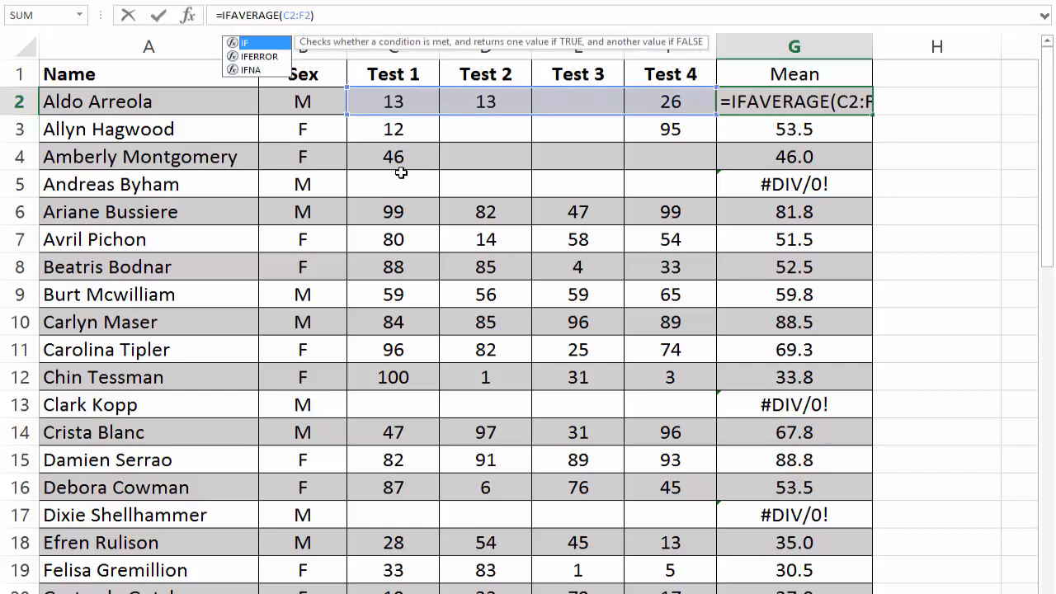
type("ERROR")
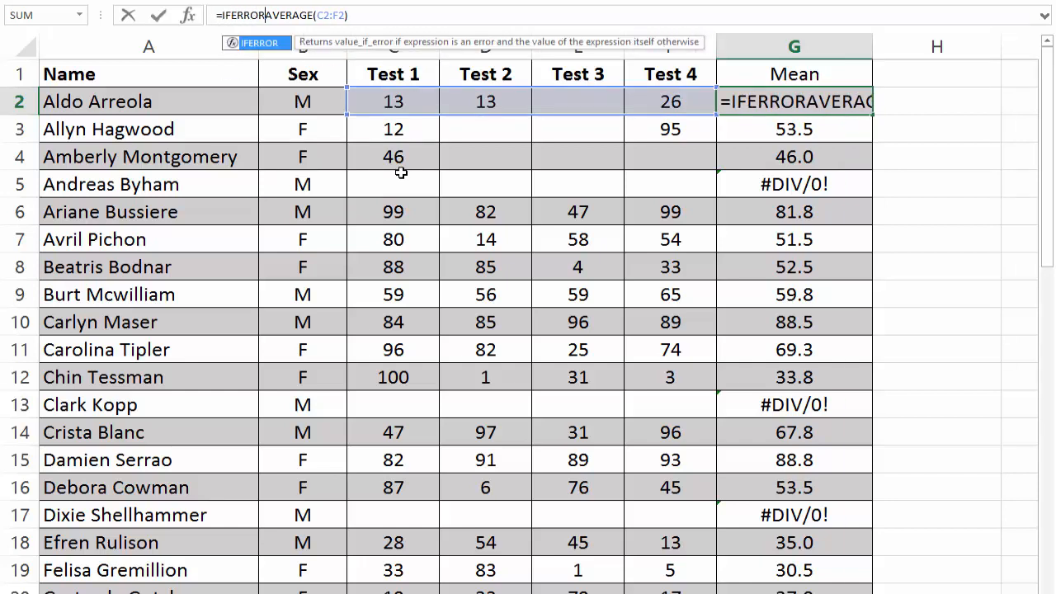
type("(")
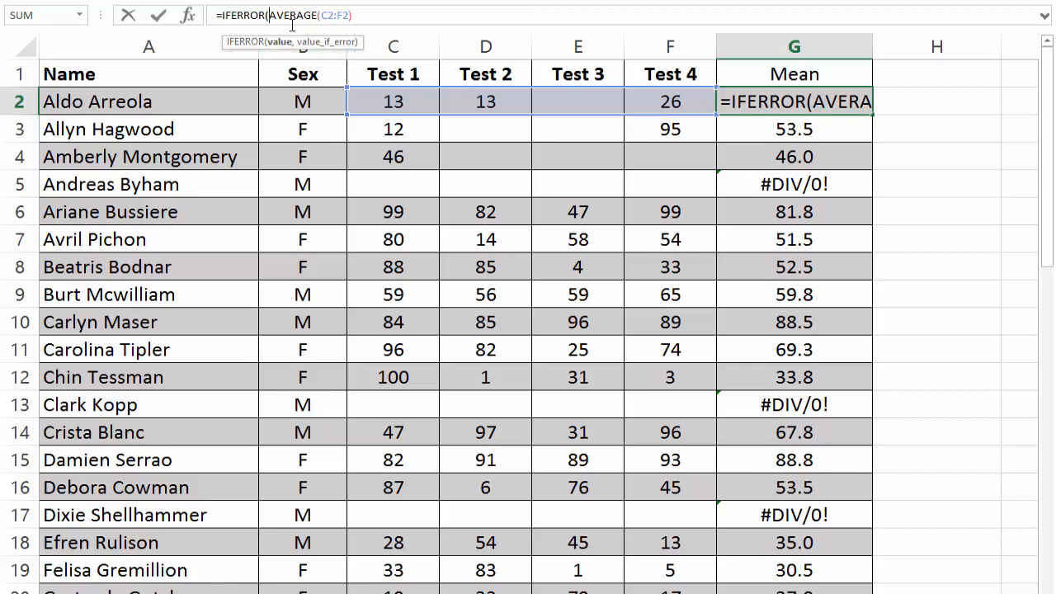
left_click(376, 17)
type(",")
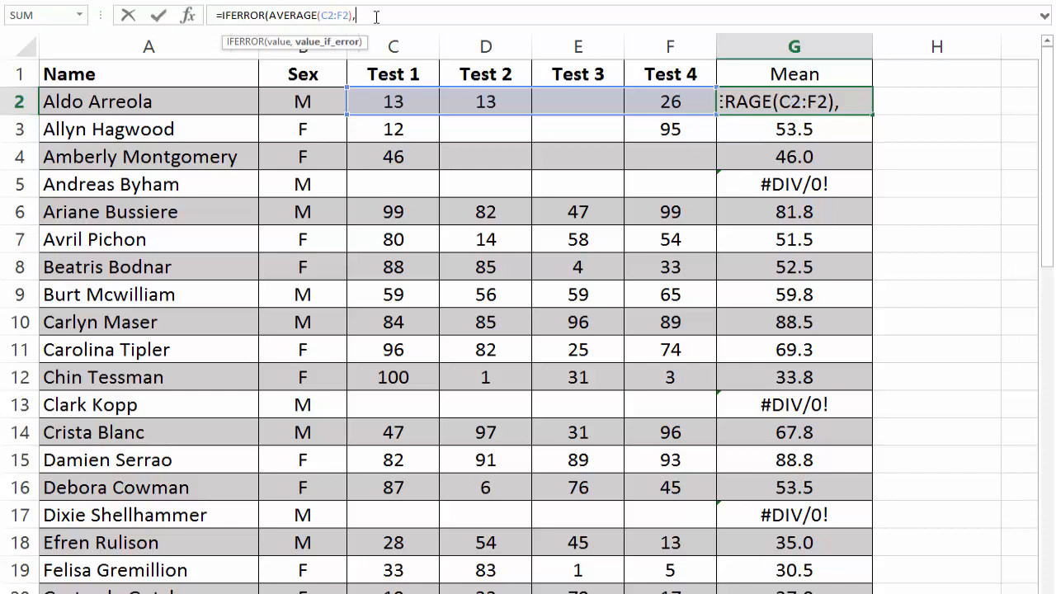
type("0")
type(")")
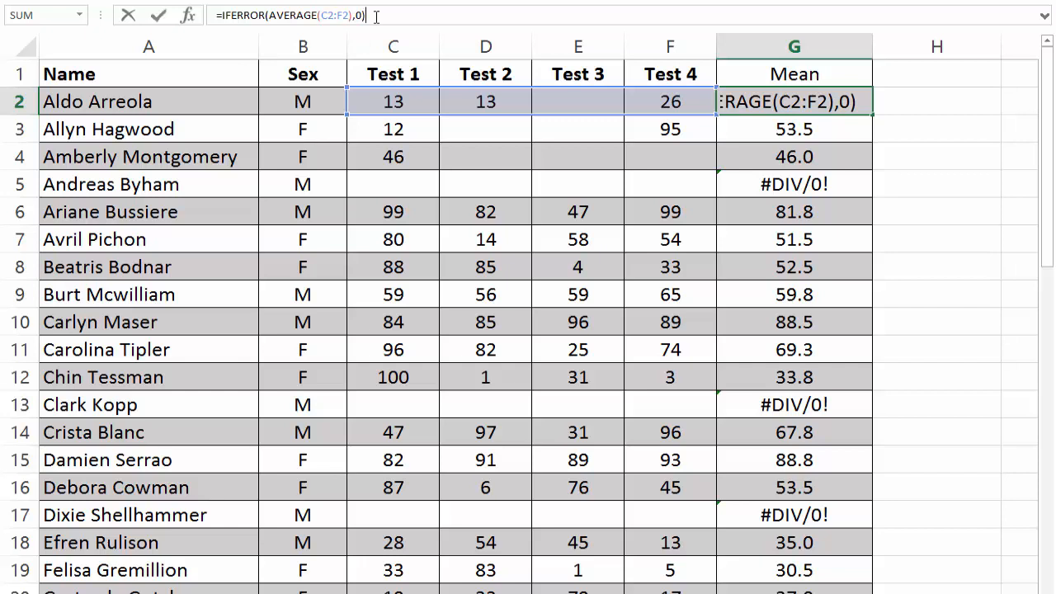
left_click(158, 15)
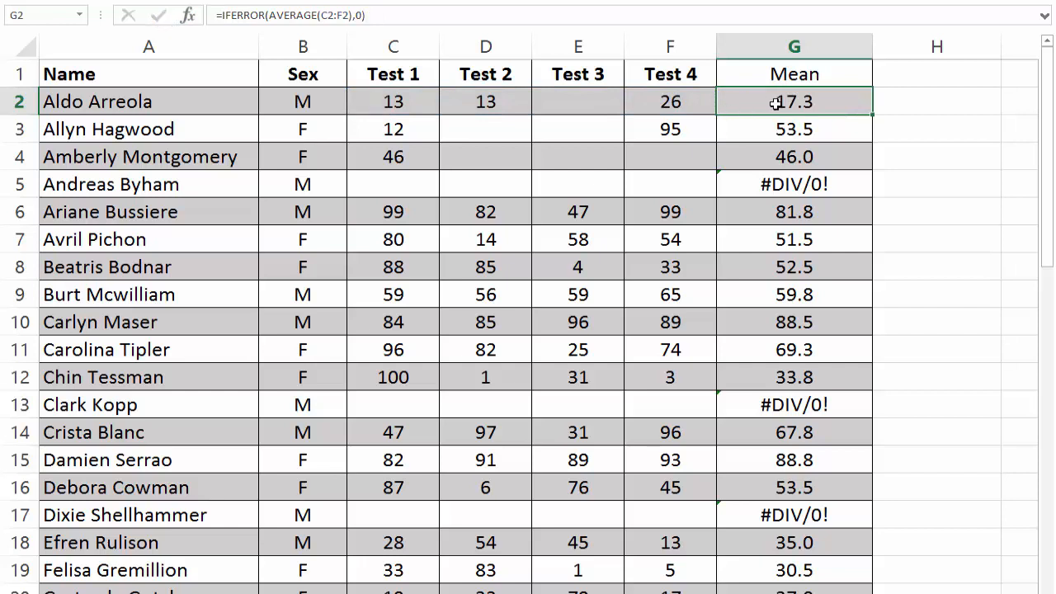
Step: Copy the IFERROR formula from G2 down the whole Mean column
left_click_drag(872, 114, 869, 169)
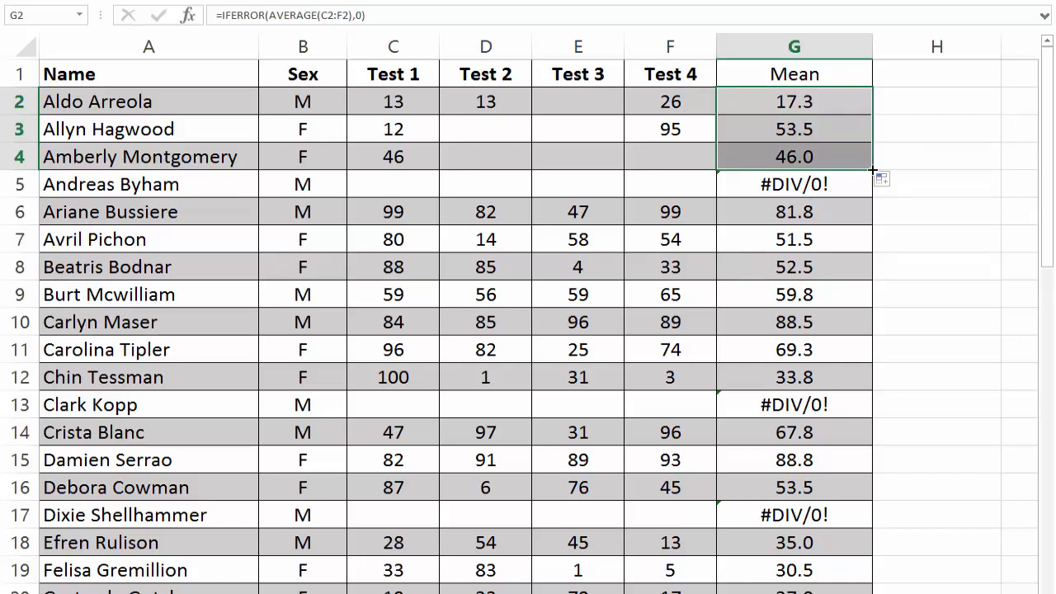
left_click_drag(872, 170, 872, 193)
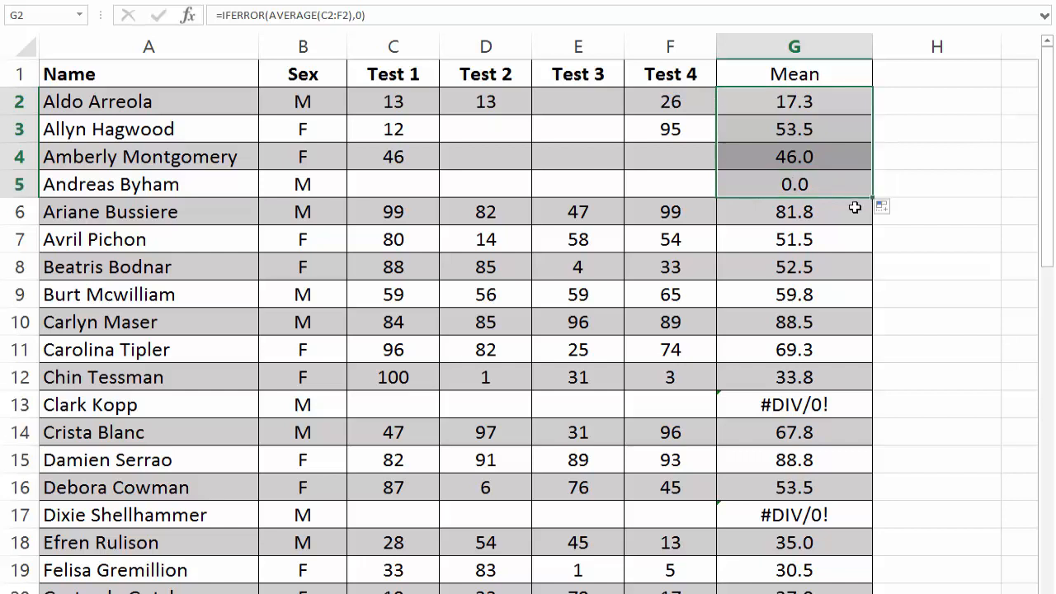
left_click(778, 189)
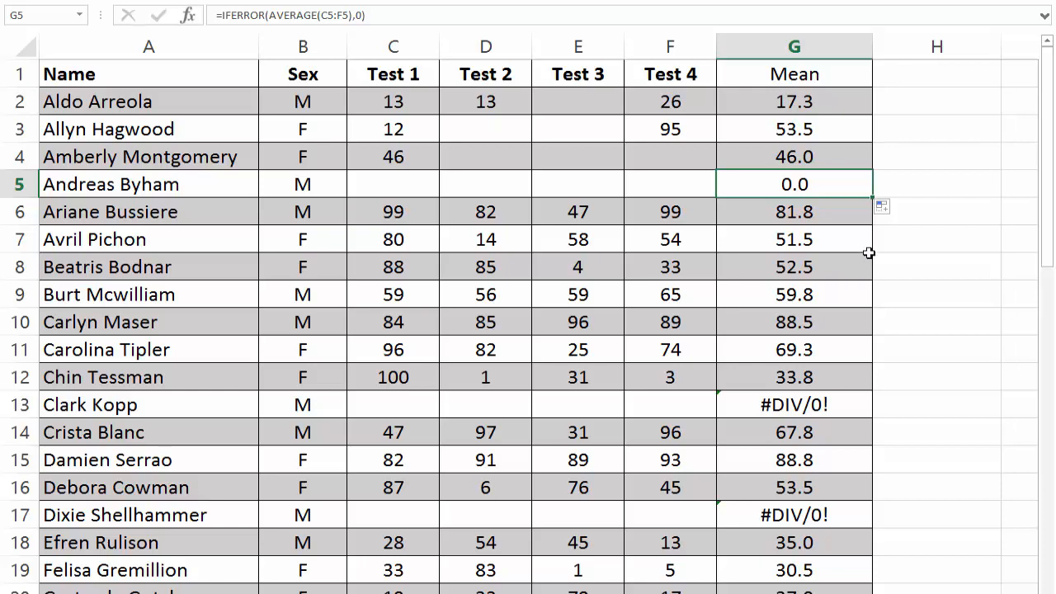
double_click(870, 198)
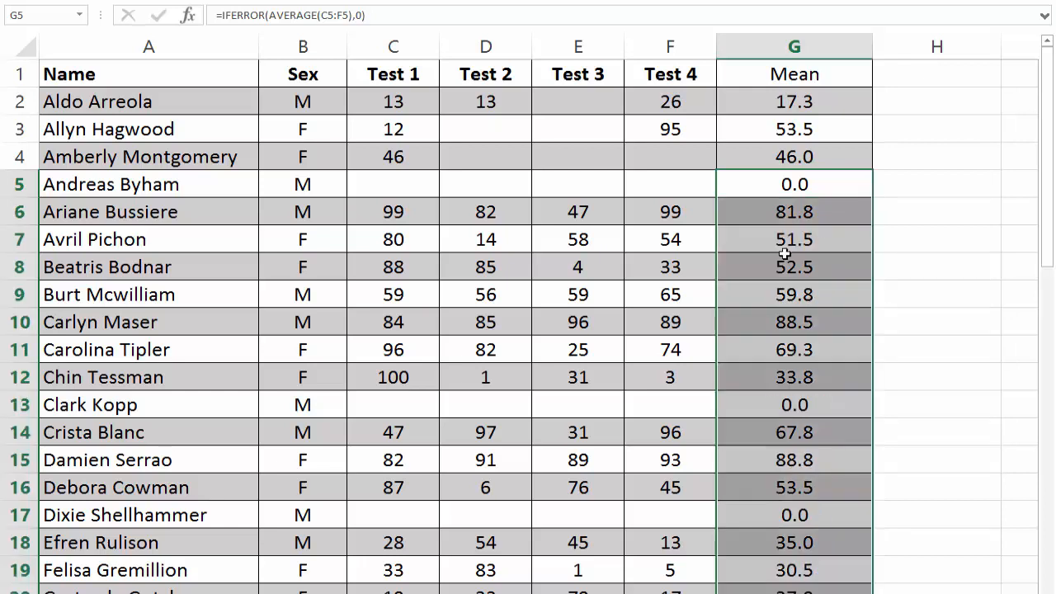
left_click(784, 256)
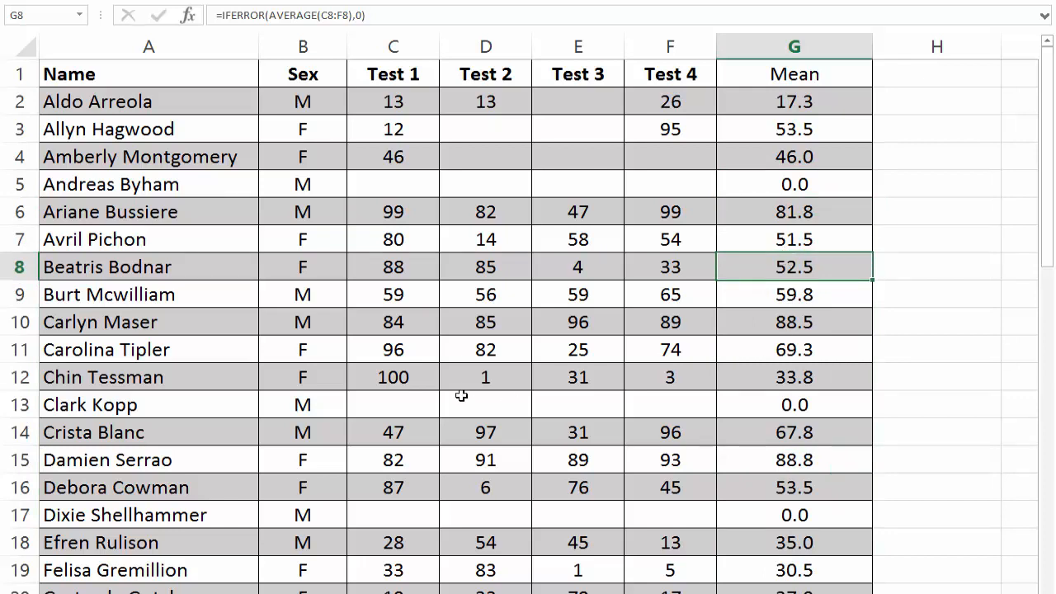
Step: Check the blank test scores in C13:F13 against the Mean formula in G13
left_click_drag(410, 403, 653, 402)
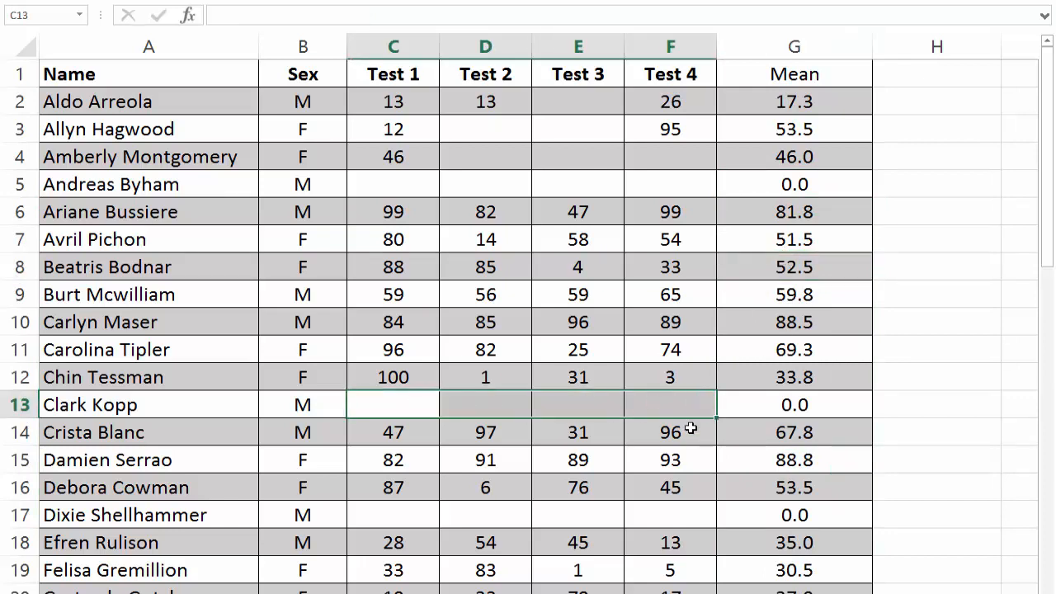
left_click(782, 403)
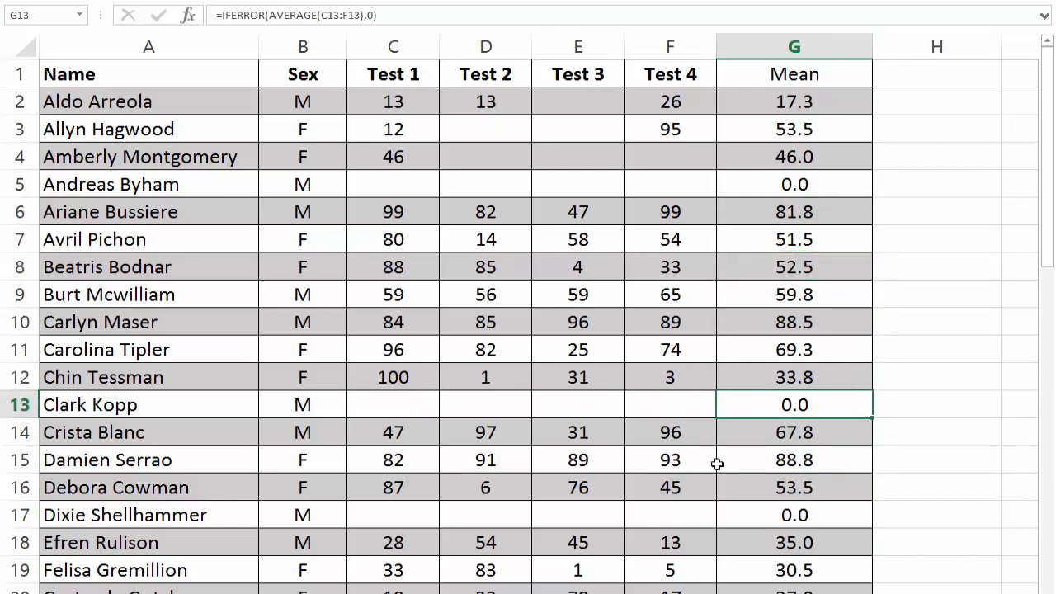
left_click(687, 264)
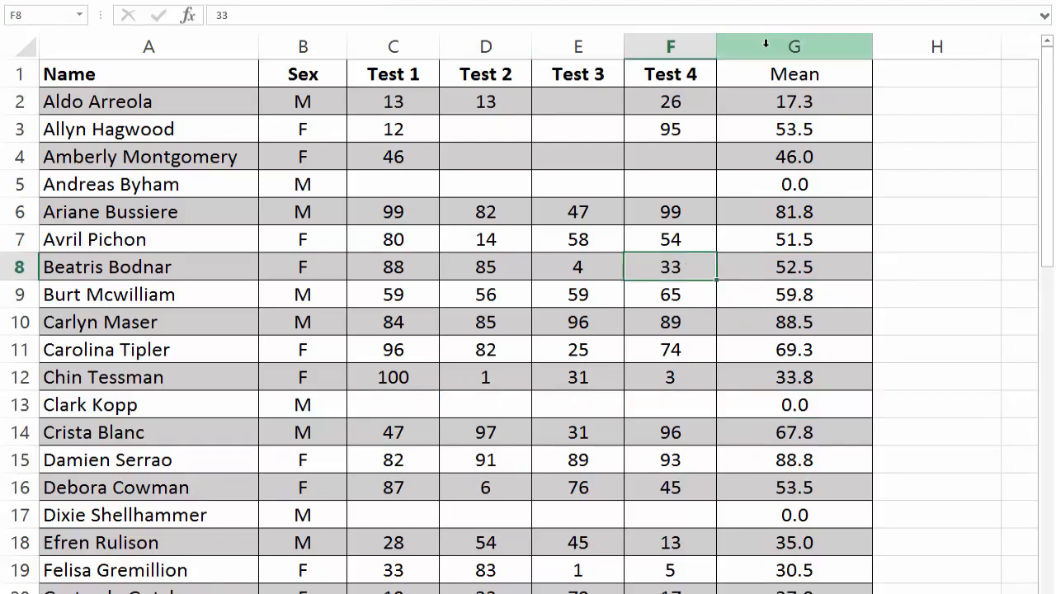
Step: Sort the student data in columns A to G by Mean values from largest to smallest
left_click_drag(765, 46, 183, 35)
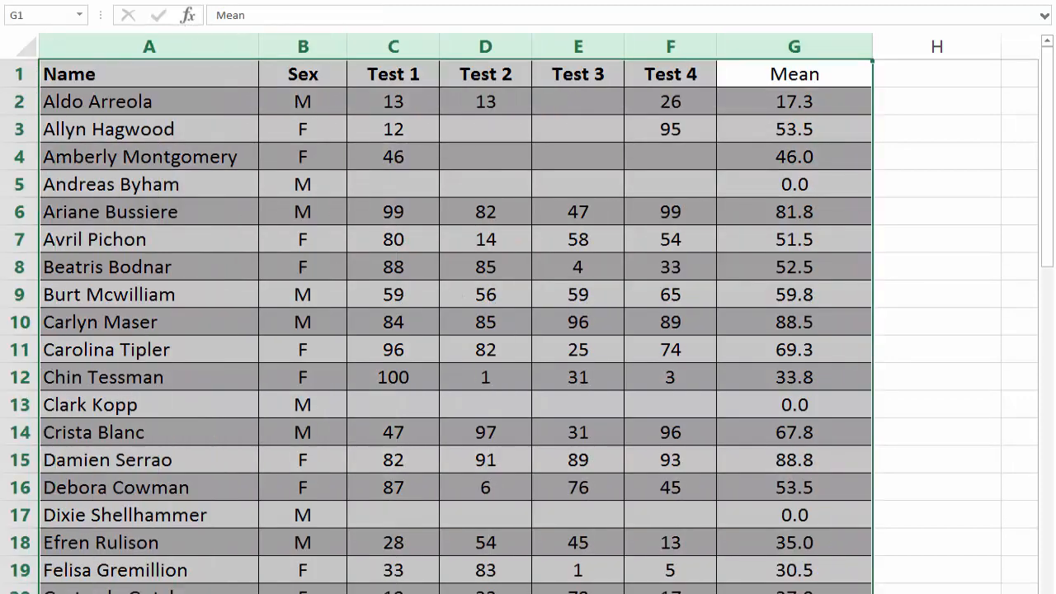
left_click(365, 258)
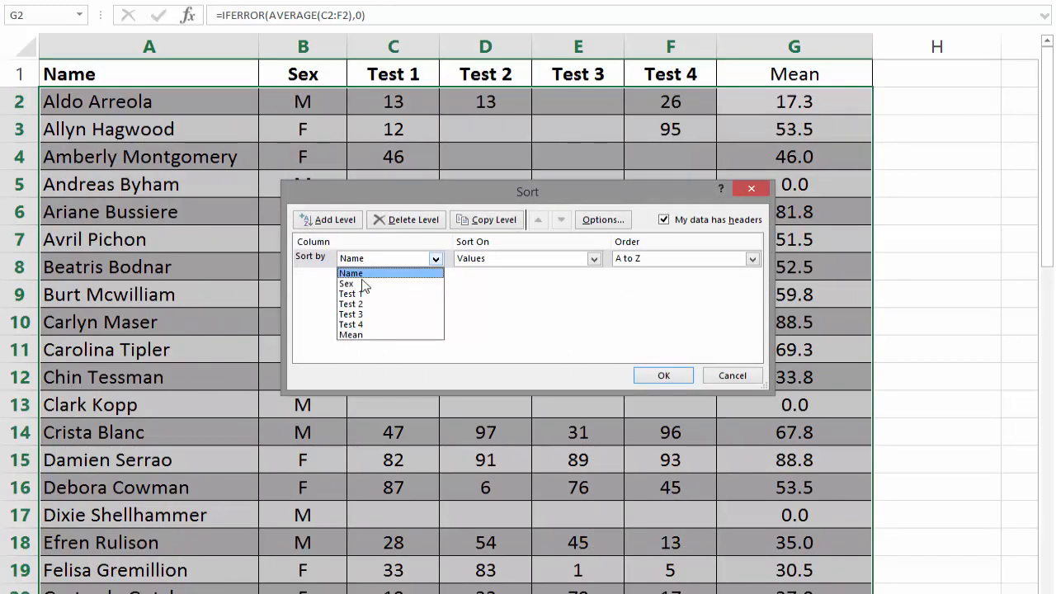
left_click(361, 336)
left_click(653, 263)
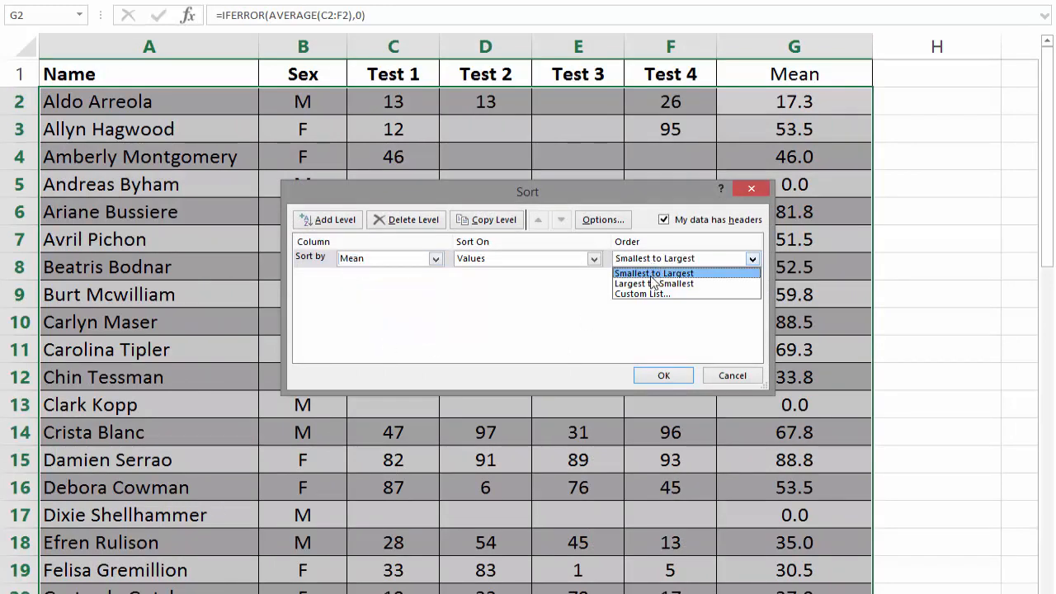
left_click(654, 284)
left_click(663, 375)
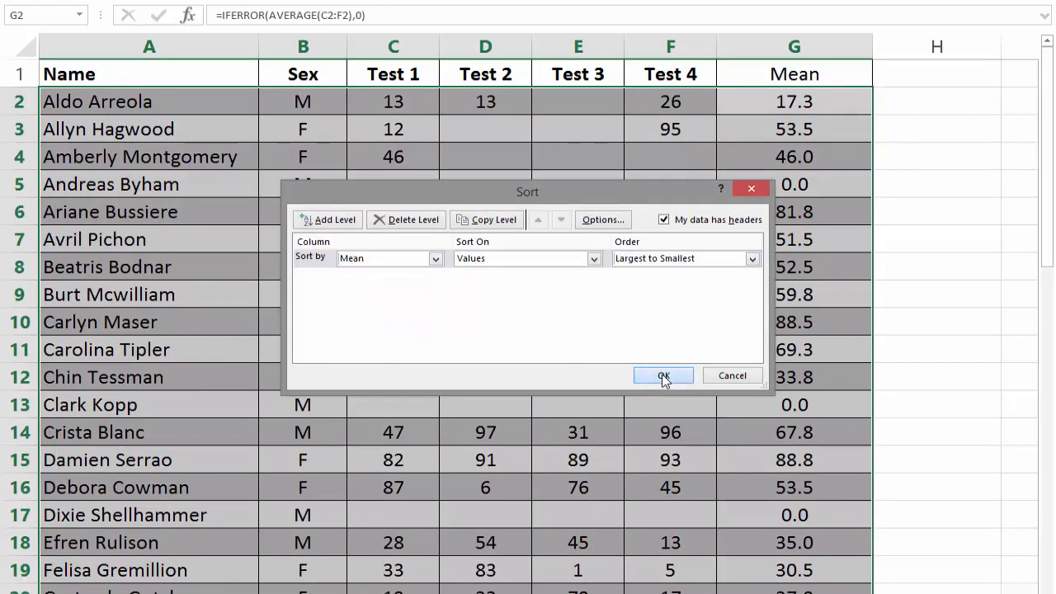
left_click(759, 259)
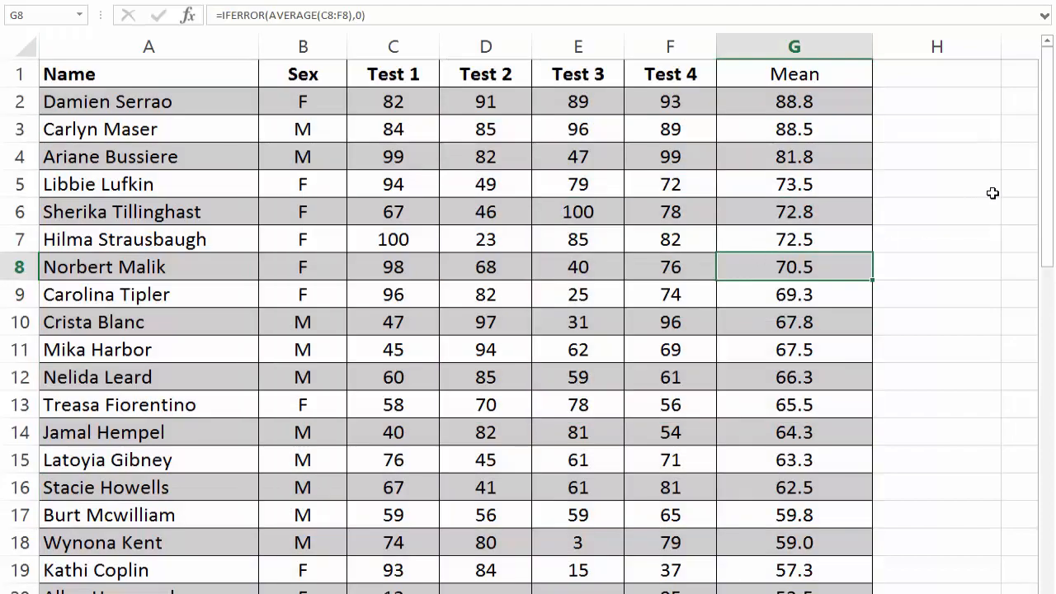
Step: Review the sorted Mean column from the highest averages down to the students without any test scores
left_click_drag(1049, 185, 1044, 221)
left_click_drag(1045, 330, 1043, 541)
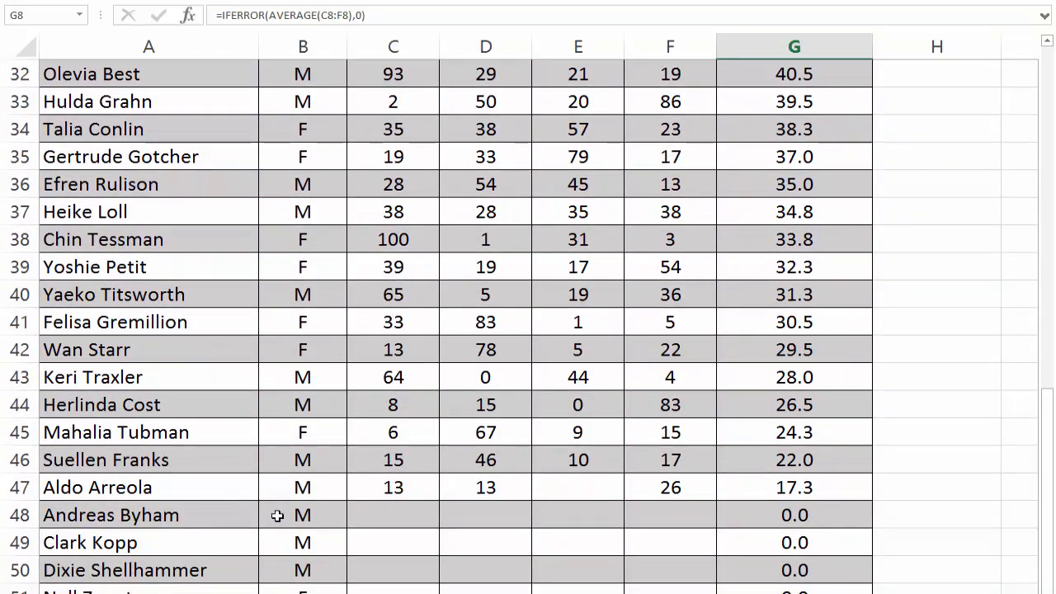
left_click_drag(1046, 565, 1009, 209)
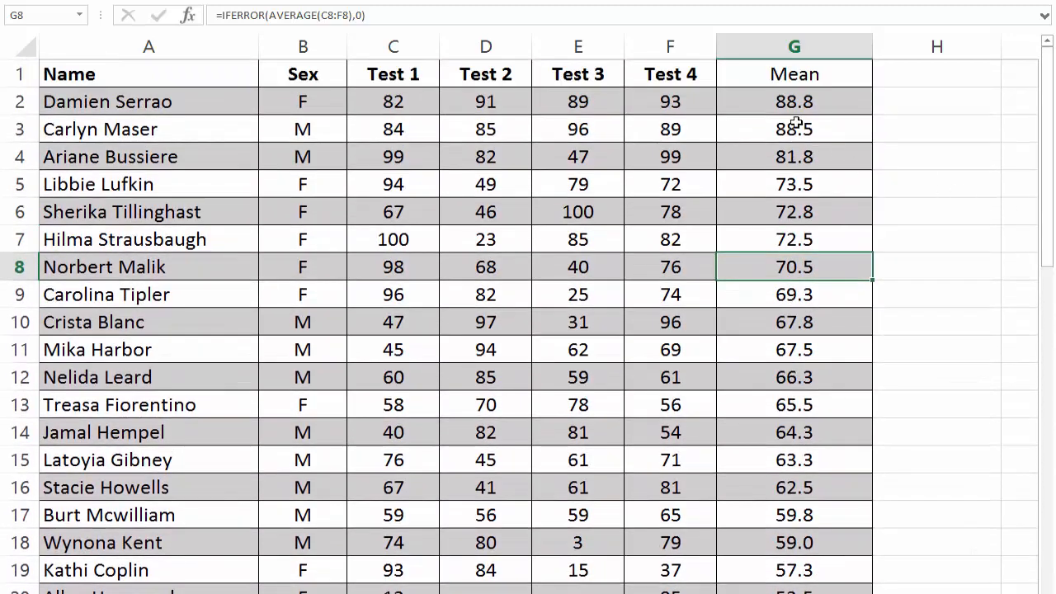
Step: Undo the largest-to-smallest sort by Mean and deselect the data
left_click(793, 102)
key("ctrl+z")
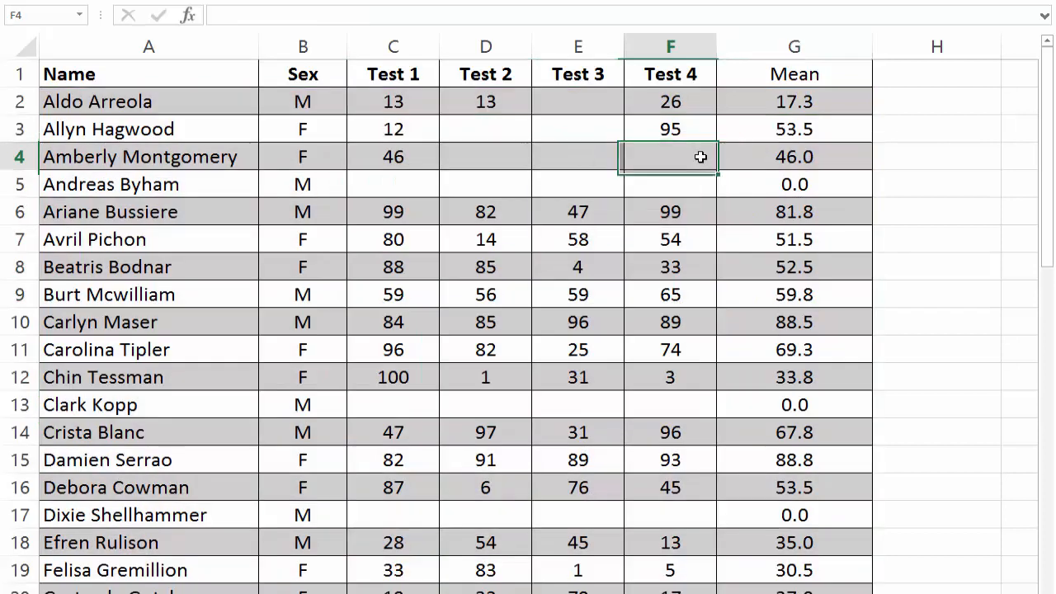
left_click(697, 157)
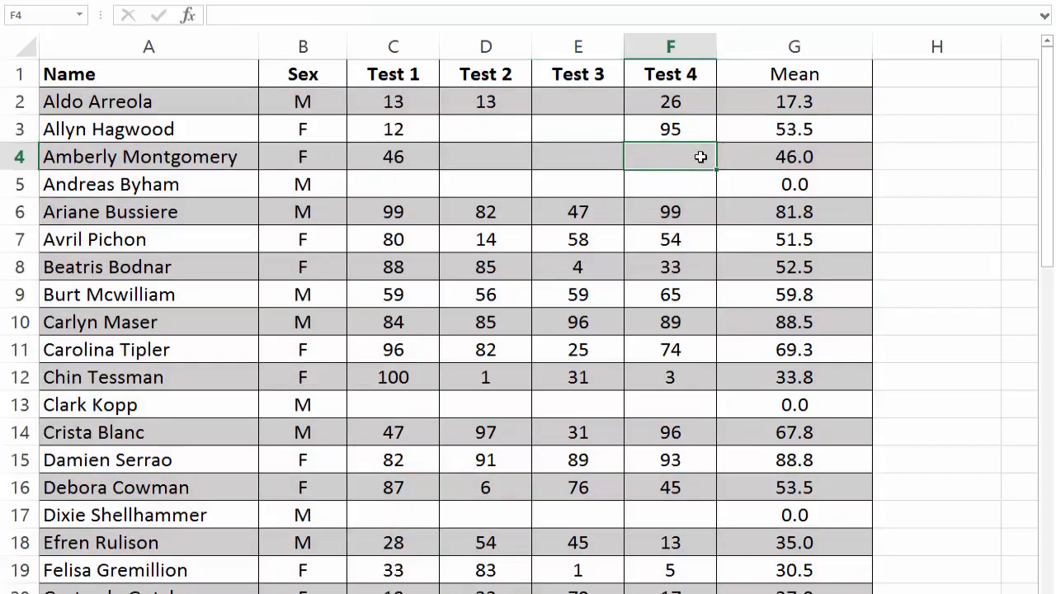